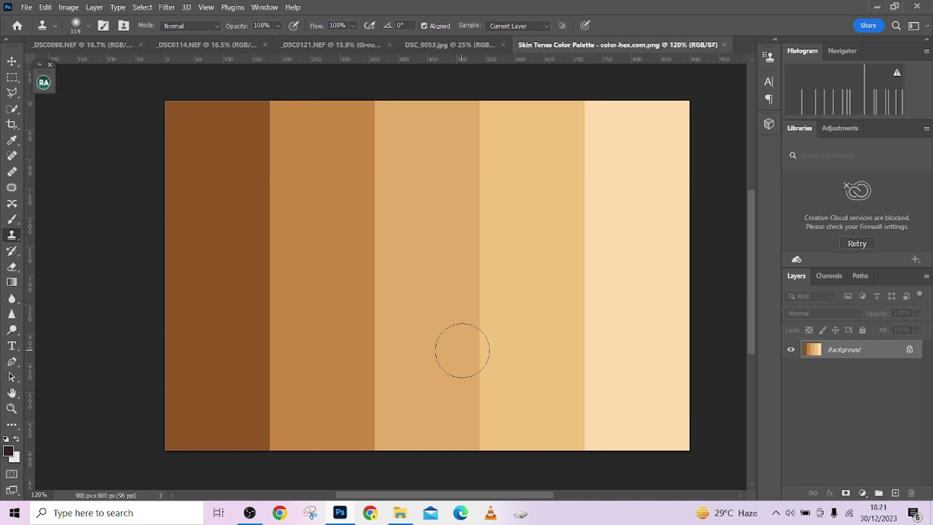
- Compare the DSC_0053.jpg portrait with the skin-tone palette document
{"action": "left_click", "coordinate": [440, 44]}
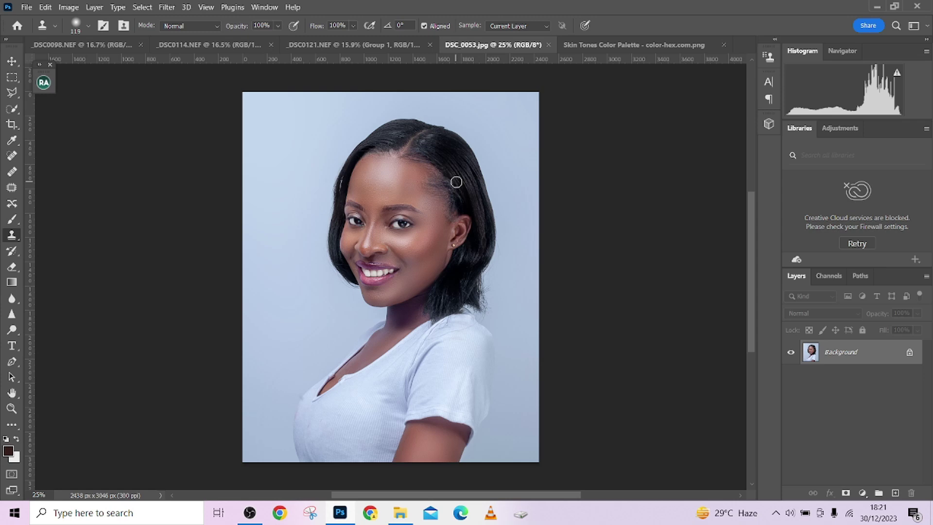
{"action": "left_click", "coordinate": [690, 45]}
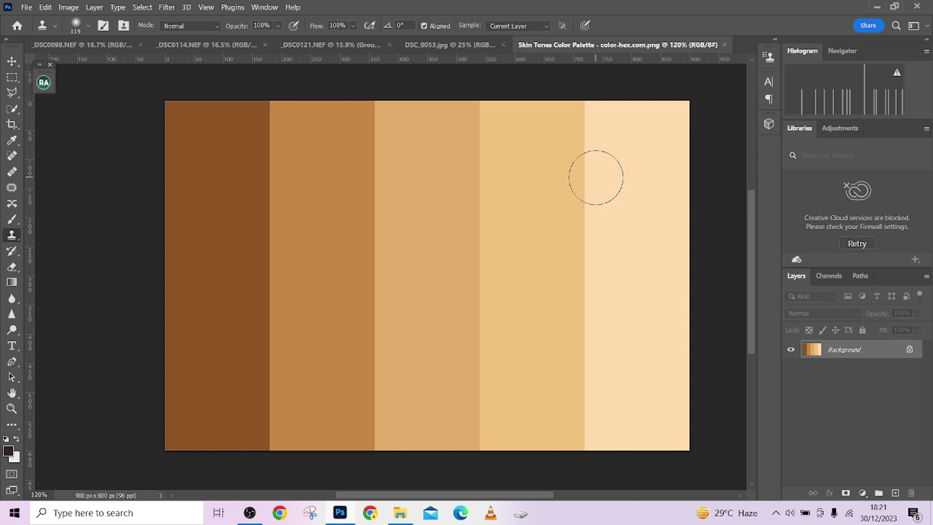
{"action": "left_click", "coordinate": [488, 44]}
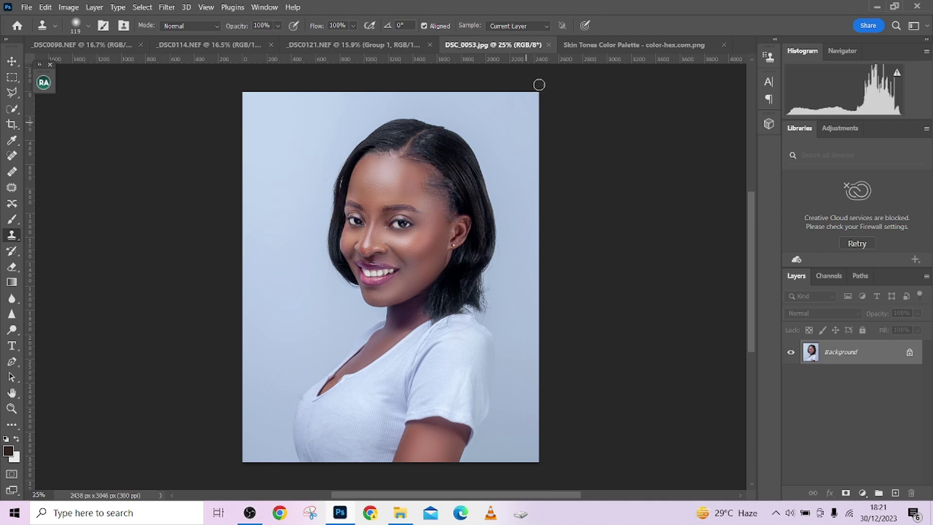
{"action": "left_click", "coordinate": [590, 45]}
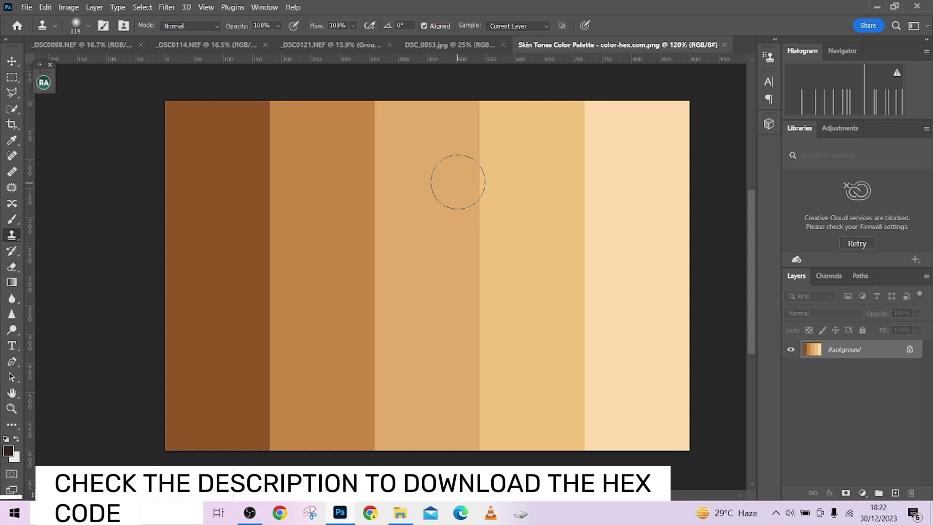
{"action": "left_click", "coordinate": [464, 46]}
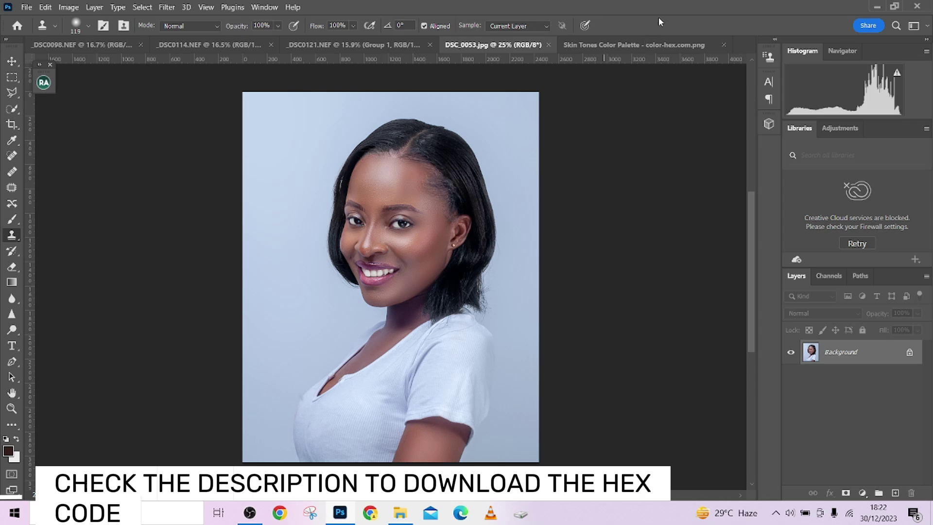
{"action": "left_click", "coordinate": [653, 45]}
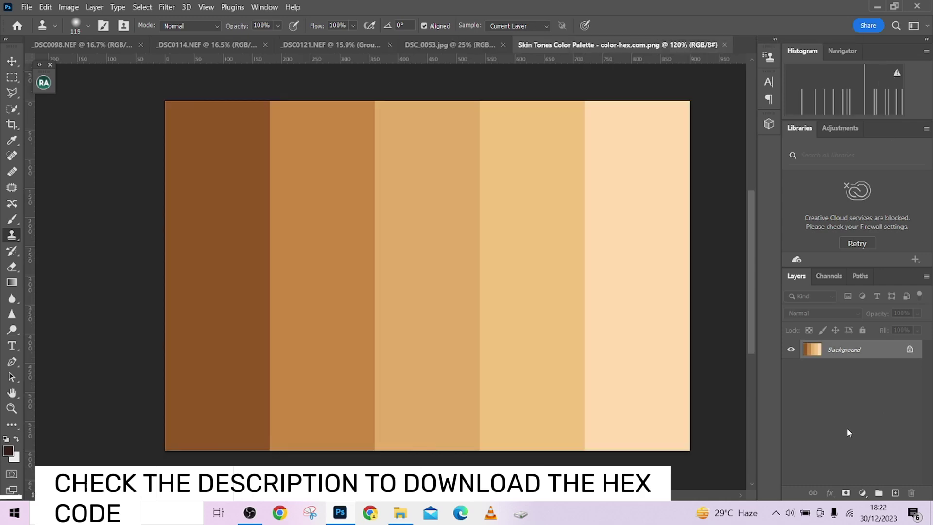
- Add a dark Solid Color fill layer, Color Fill 1, to the palette and hide it
{"action": "left_click", "coordinate": [856, 492]}
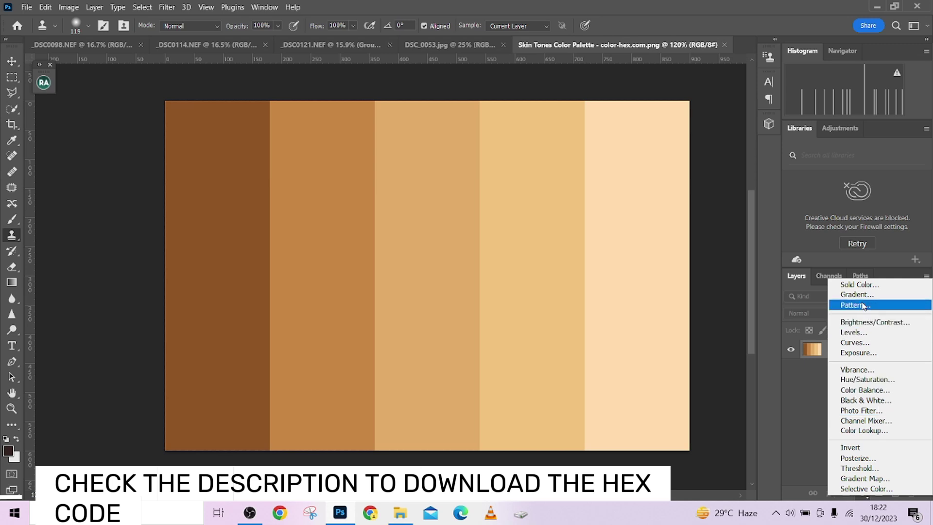
{"action": "left_click", "coordinate": [854, 286]}
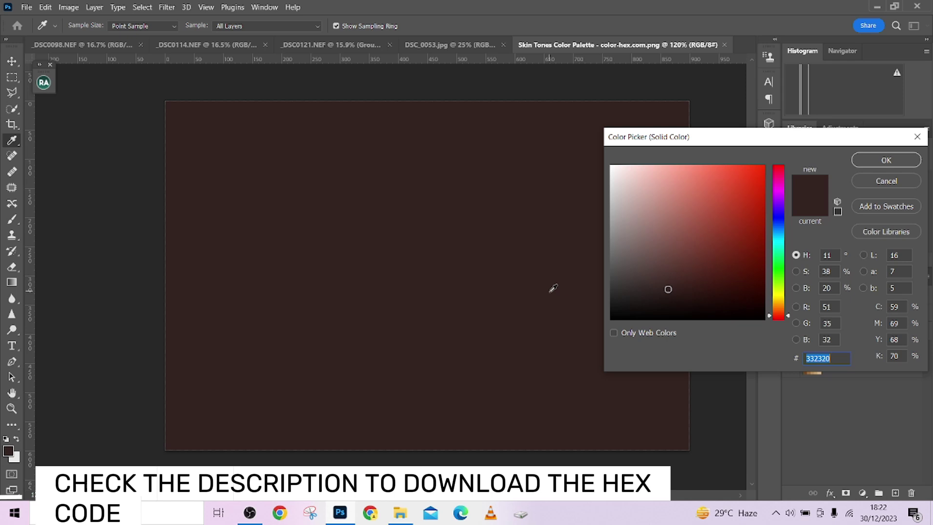
{"action": "left_click", "coordinate": [865, 160]}
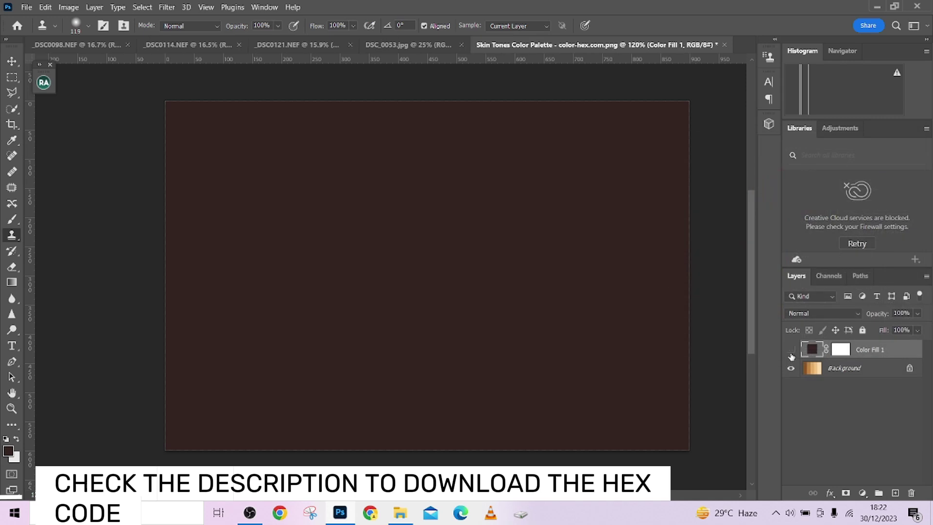
{"action": "left_click", "coordinate": [790, 352]}
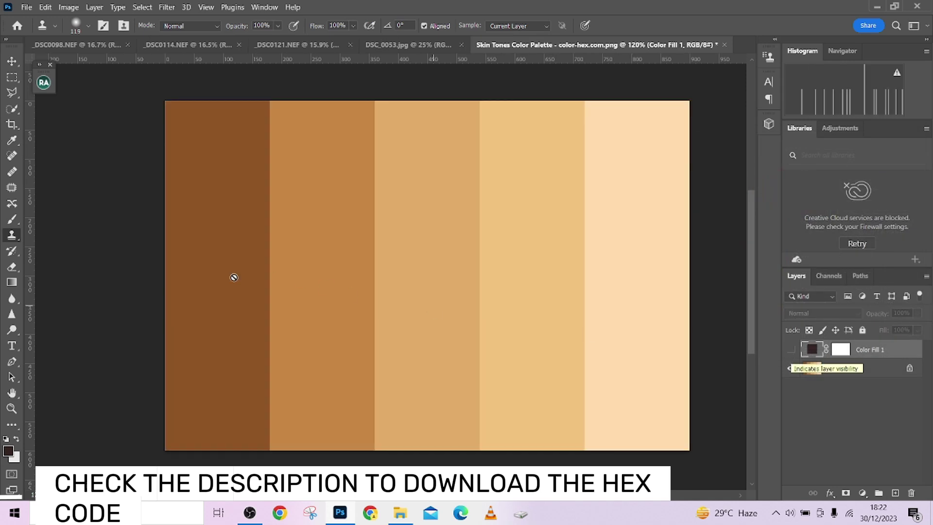
- Set the Eyedropper's sample size to 5 by 5 Average
{"action": "left_click", "coordinate": [11, 140]}
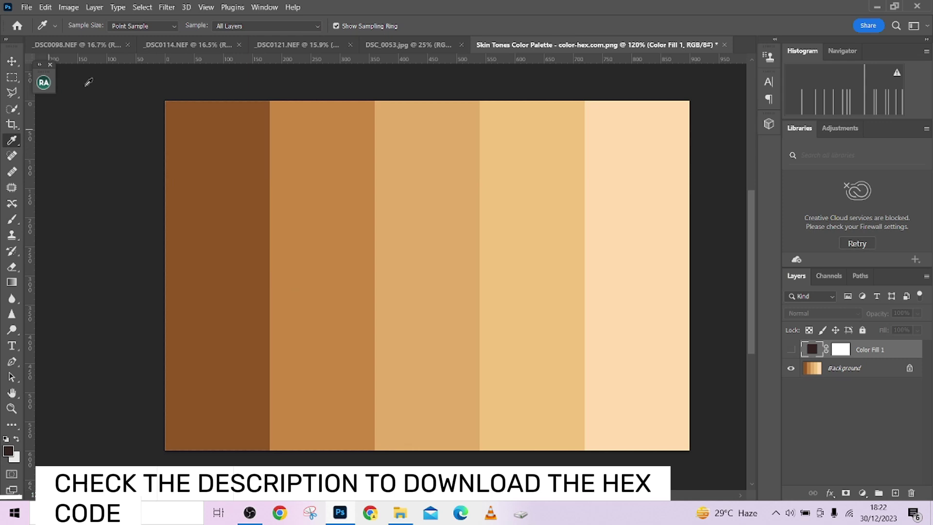
{"action": "left_click", "coordinate": [131, 28]}
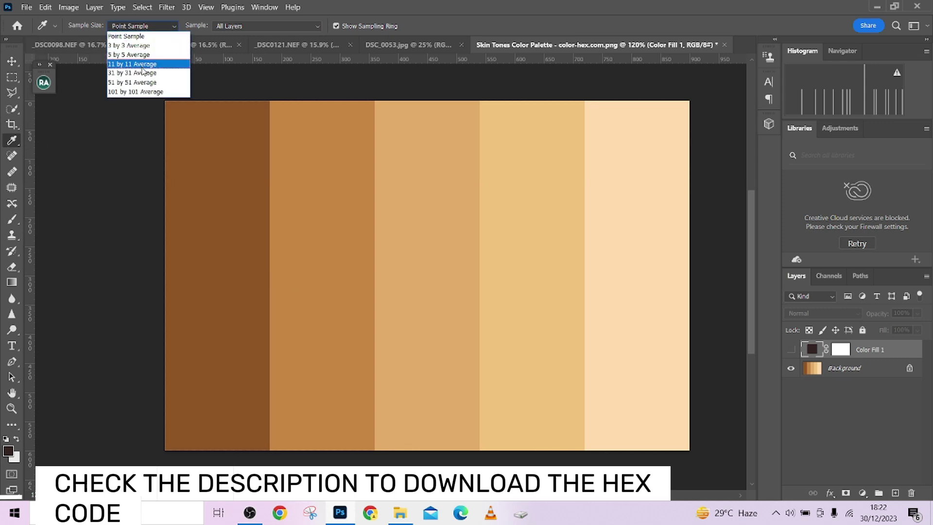
{"action": "left_click", "coordinate": [134, 54]}
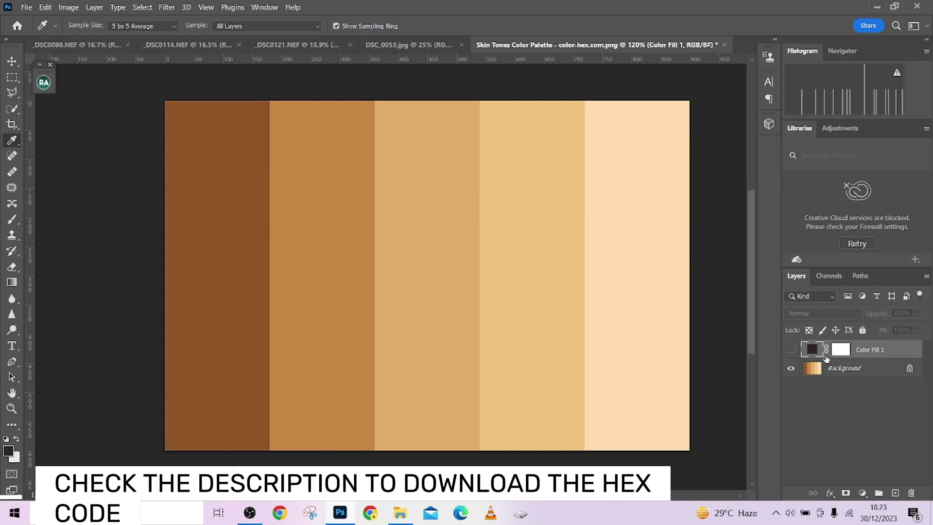
- Recolour Color Fill 1 to the darkest swatch 8d5524, copy that hex code, and return to DSC_0053.jpg
{"action": "double_click", "coordinate": [811, 349]}
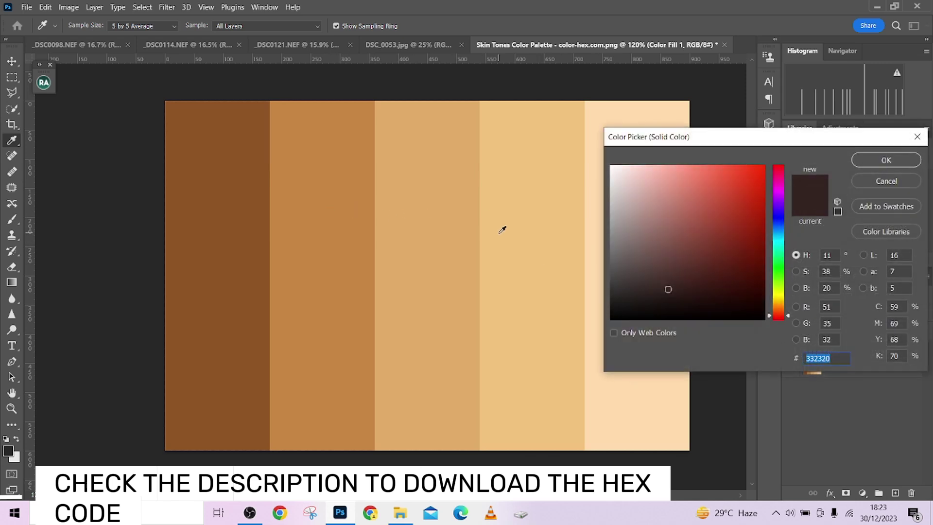
{"action": "left_click", "coordinate": [225, 248]}
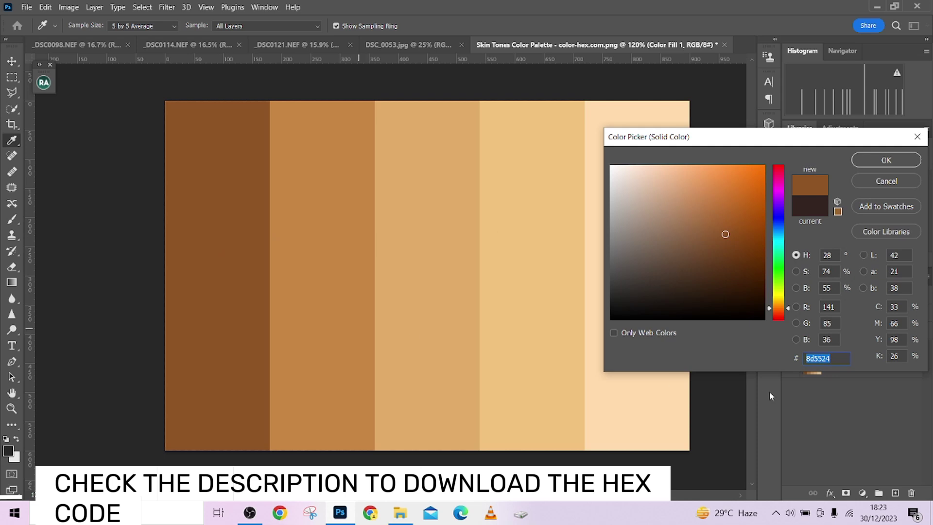
{"action": "right_click", "coordinate": [809, 362]}
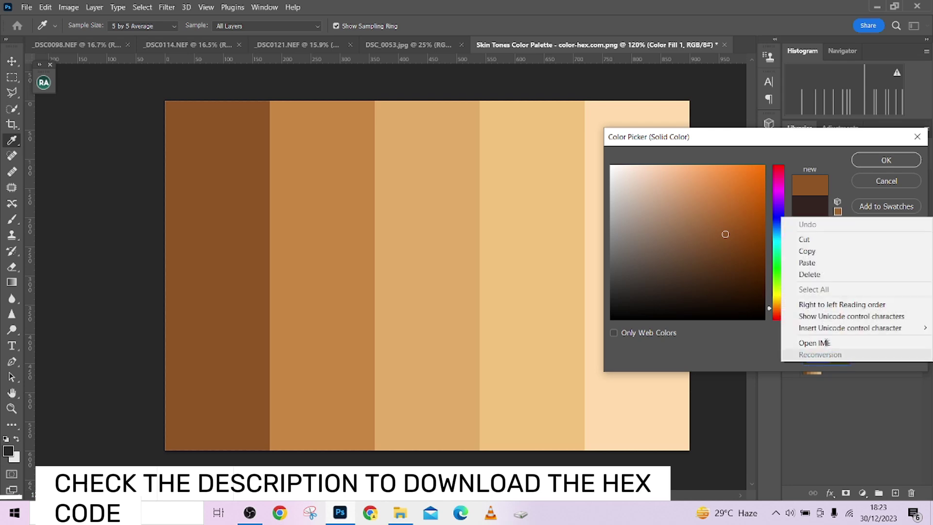
{"action": "left_click", "coordinate": [822, 250]}
{"action": "left_click", "coordinate": [882, 161]}
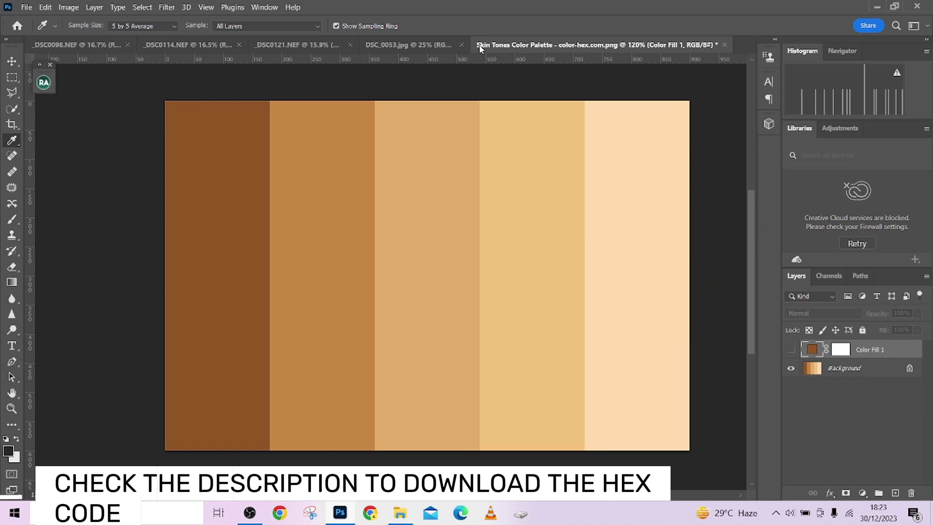
{"action": "left_click", "coordinate": [428, 41]}
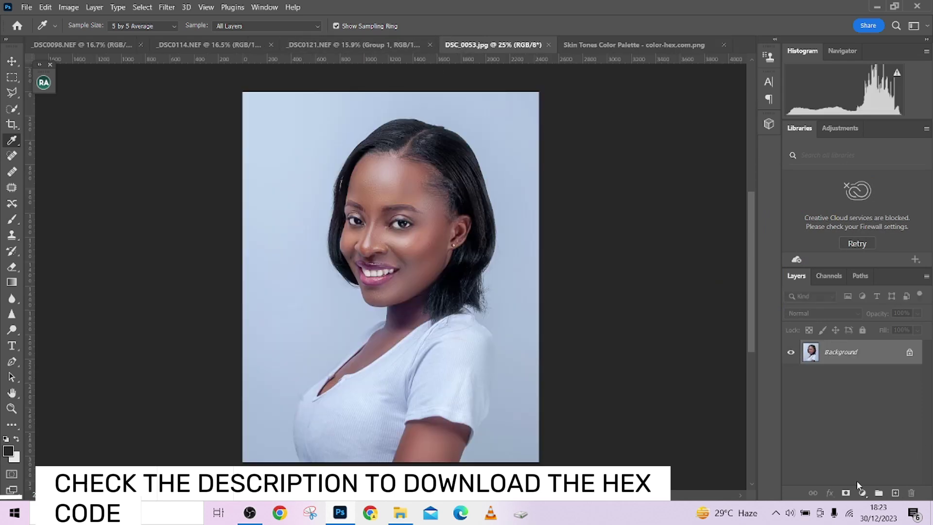
- Add a Solid Color fill layer to the portrait using the pasted hex 8d5524
{"action": "left_click", "coordinate": [862, 492]}
{"action": "left_click", "coordinate": [872, 279]}
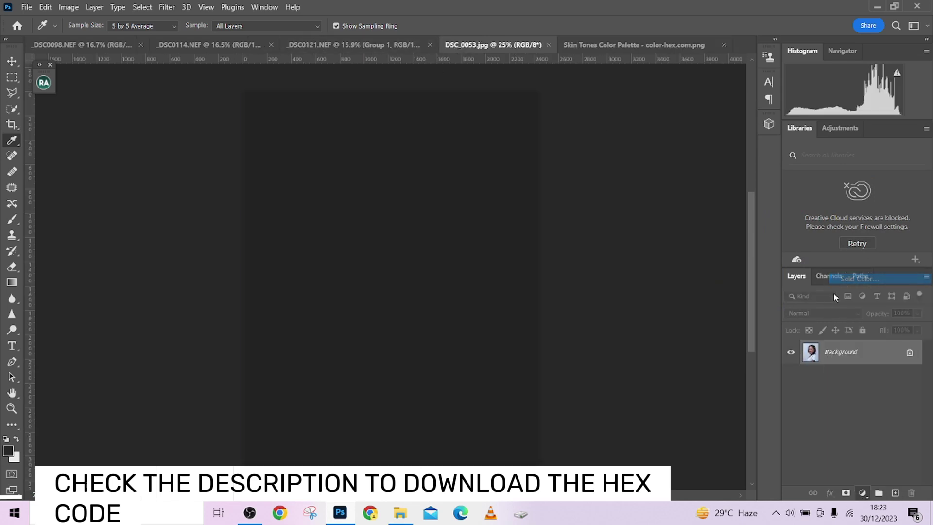
{"action": "key", "text": "ctrl+v"}
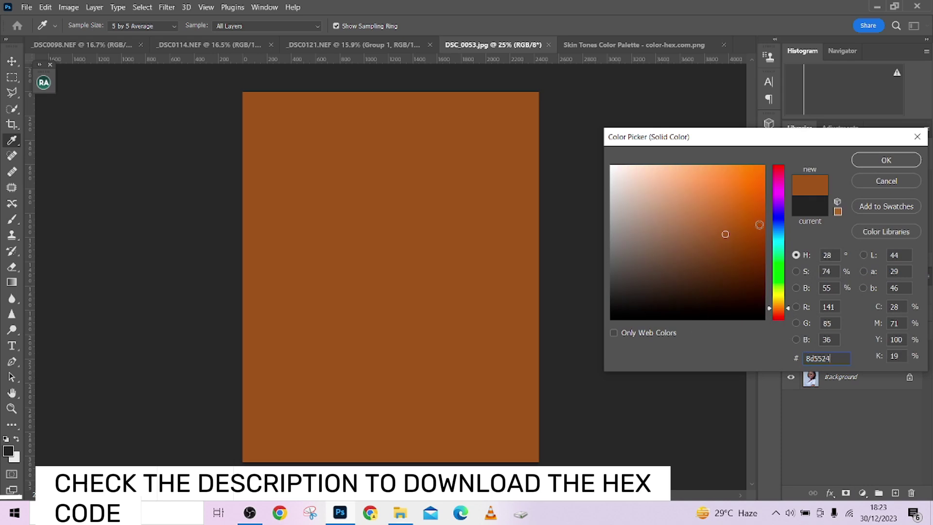
{"action": "left_click", "coordinate": [872, 159]}
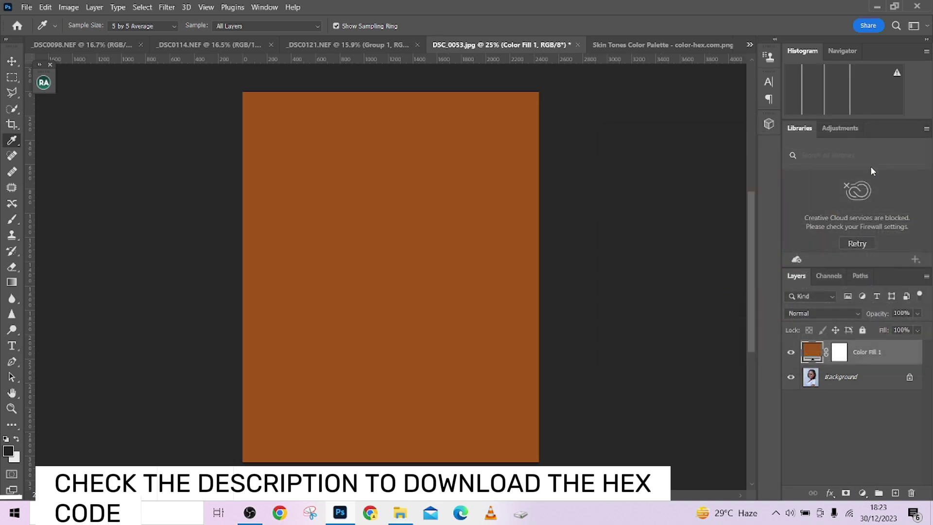
- Set the brown fill to Soft Light, hide it, and duplicate the Background layer
{"action": "left_click", "coordinate": [828, 312]}
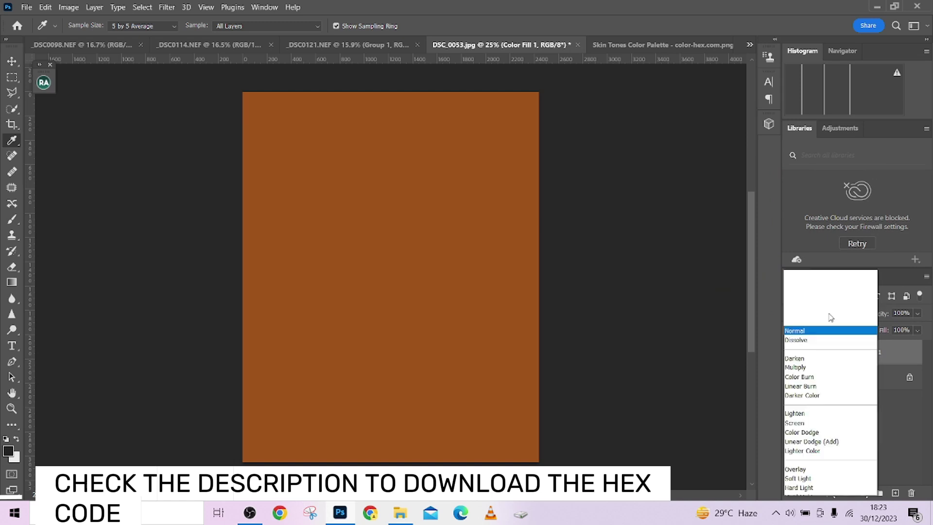
{"action": "left_click", "coordinate": [820, 350]}
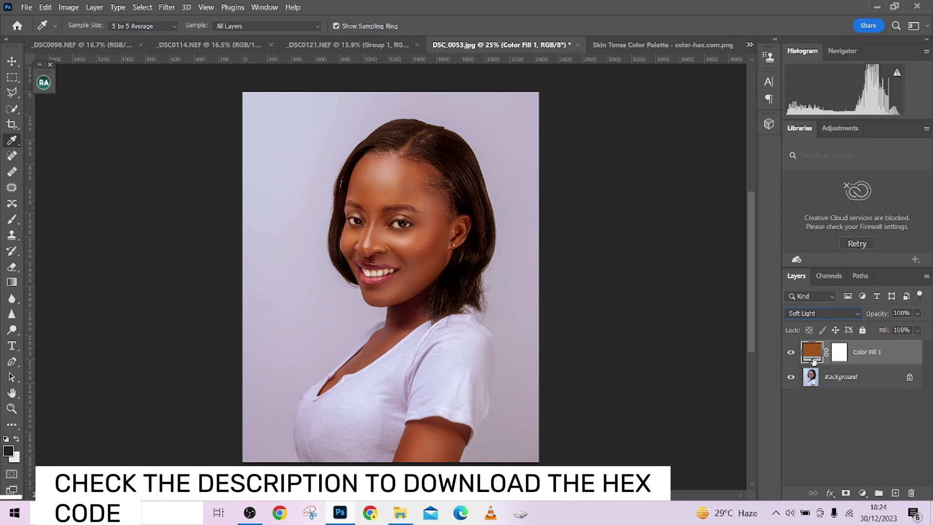
{"action": "left_click", "coordinate": [791, 352]}
{"action": "left_click_drag", "start_coordinate": [816, 374], "coordinate": [895, 493]}
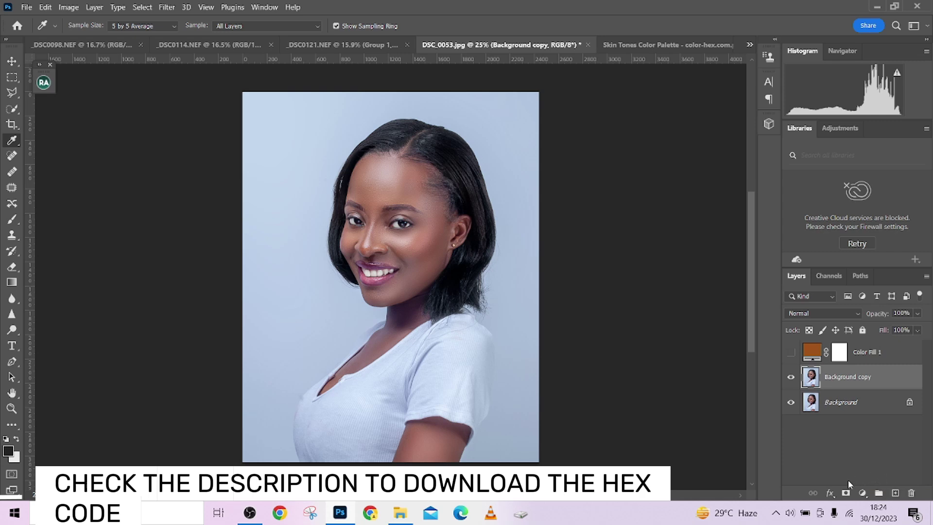
- Add a layer mask to Background copy and open Select > Color Range
{"action": "left_click", "coordinate": [845, 493]}
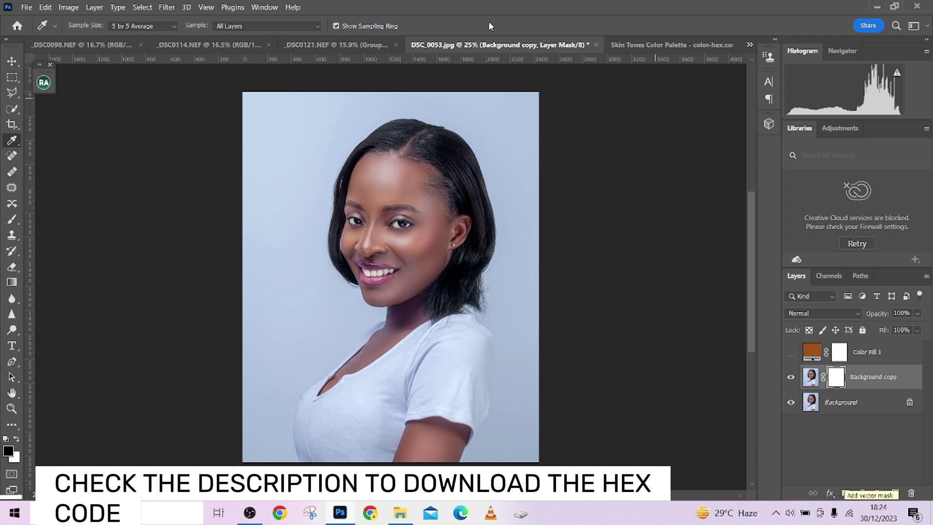
{"action": "left_click", "coordinate": [150, 10]}
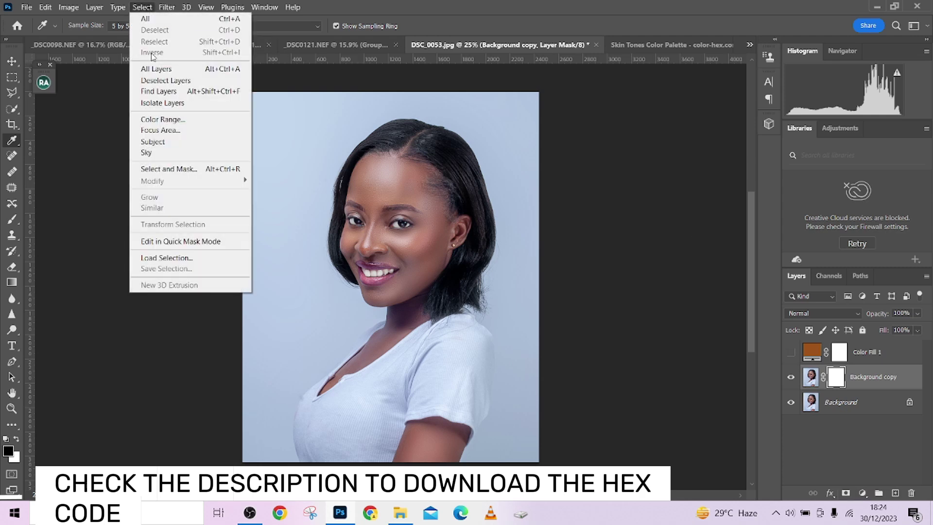
{"action": "left_click", "coordinate": [156, 121]}
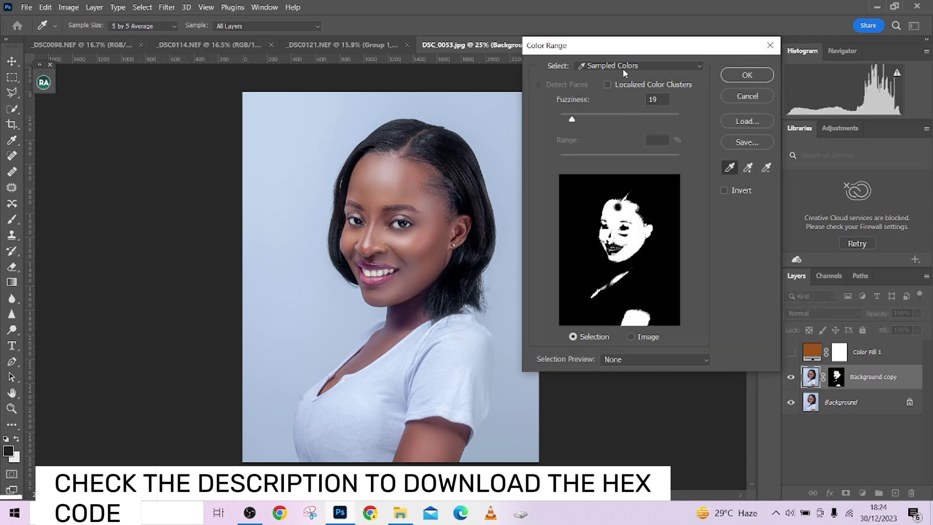
- Try Skin Tones at fuzziness 50, then switch Color Range to Sampled Colors
{"action": "left_click", "coordinate": [626, 67]}
{"action": "left_click", "coordinate": [625, 222]}
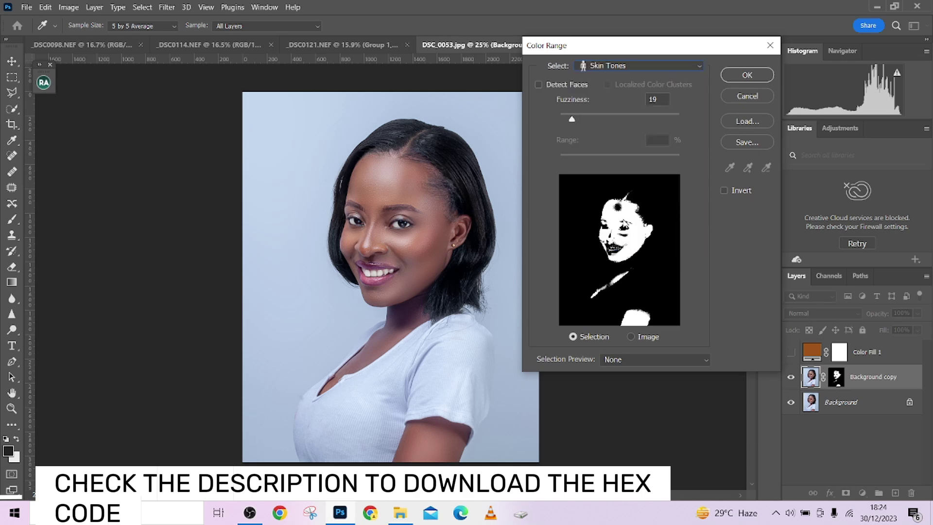
{"action": "left_click_drag", "start_coordinate": [572, 120], "coordinate": [590, 121]}
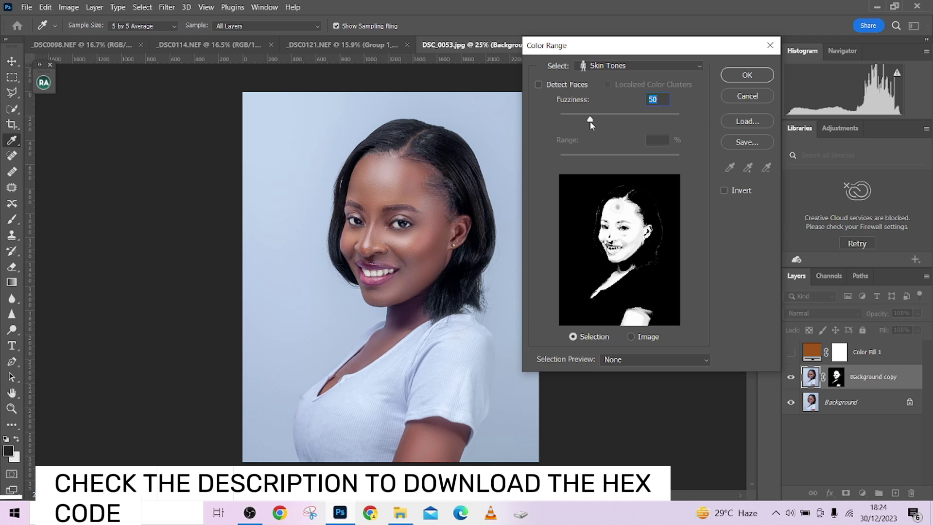
{"action": "left_click", "coordinate": [641, 67]}
{"action": "left_click", "coordinate": [612, 79]}
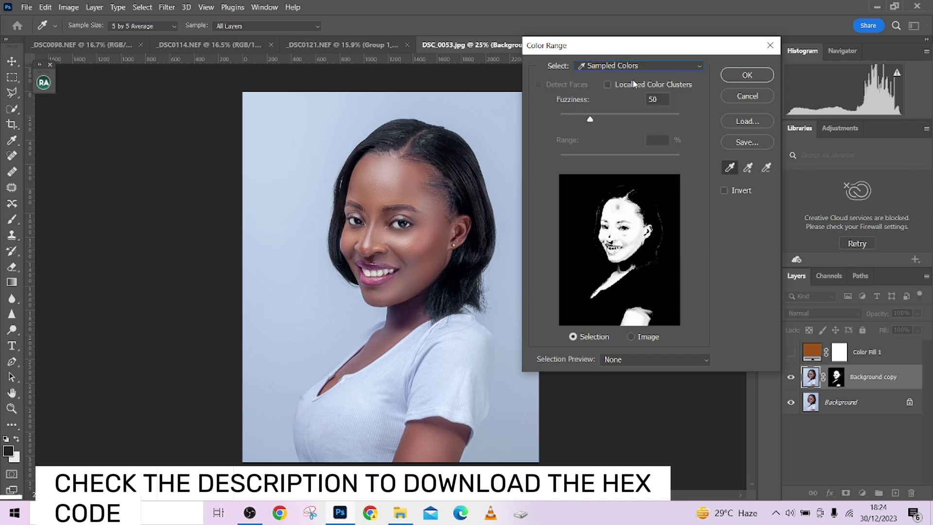
- Sample the forehead, face and neck skin tones into the Color Range selection
{"action": "left_click", "coordinate": [376, 183]}
{"action": "left_click", "coordinate": [747, 169]}
{"action": "left_click", "coordinate": [426, 189]}
{"action": "left_click", "coordinate": [431, 197]}
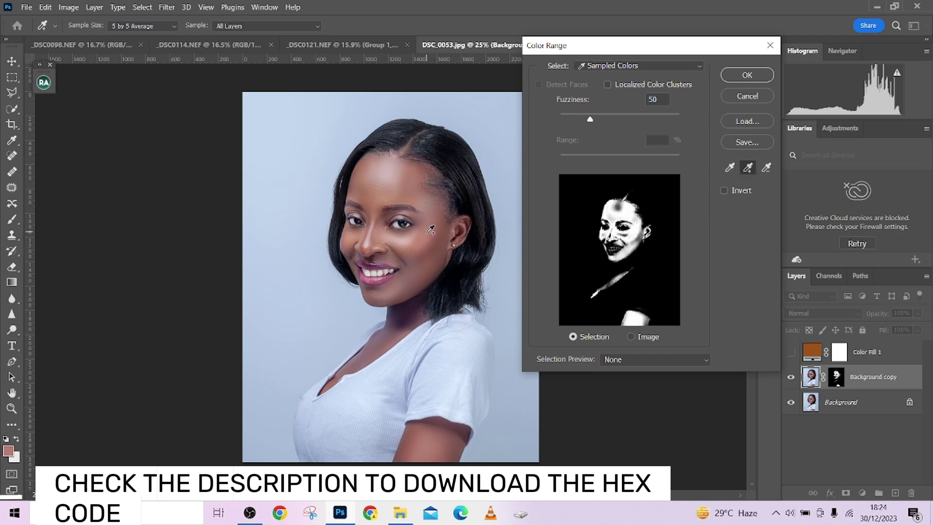
{"action": "left_click", "coordinate": [424, 258]}
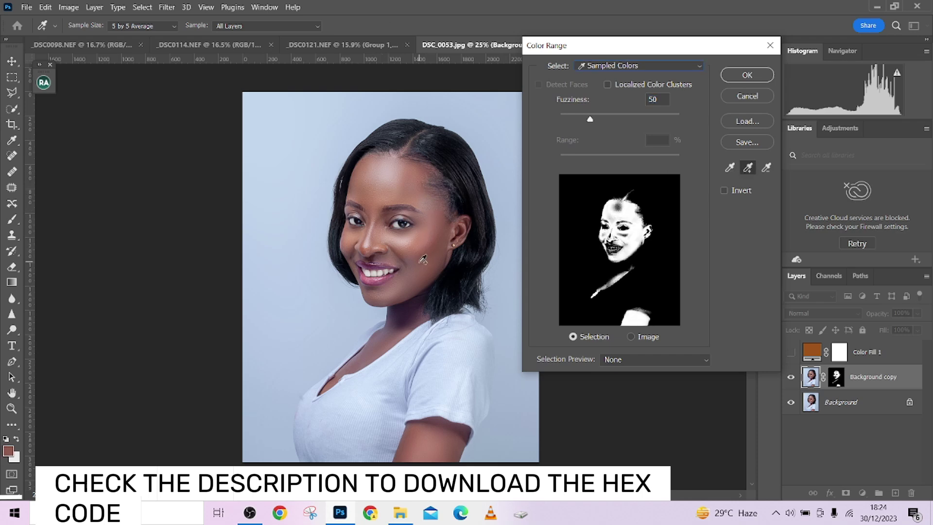
{"action": "left_click", "coordinate": [407, 236]}
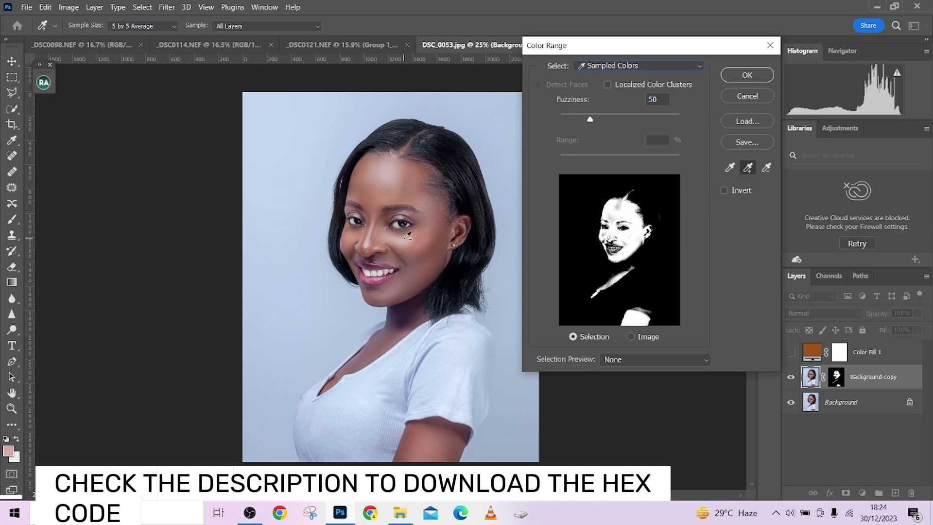
{"action": "left_click", "coordinate": [403, 311]}
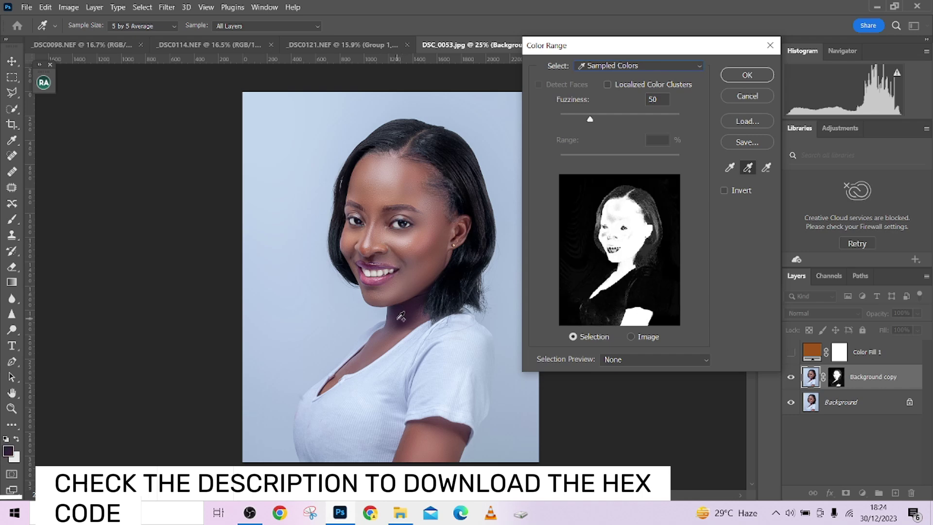
{"action": "left_click", "coordinate": [400, 321]}
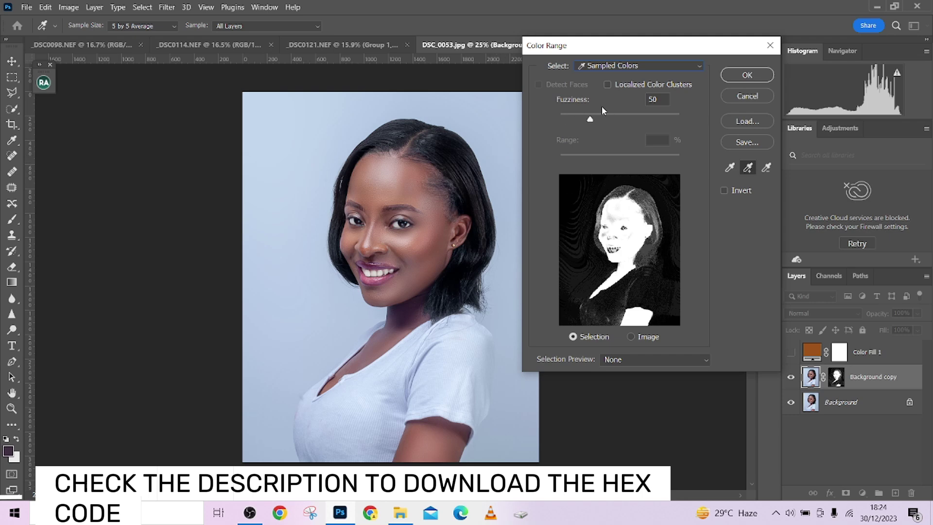
- Add forehead and hairline samples, lower fuzziness to 21, and confirm the skin selection
{"action": "left_click_drag", "start_coordinate": [590, 119], "coordinate": [582, 117]}
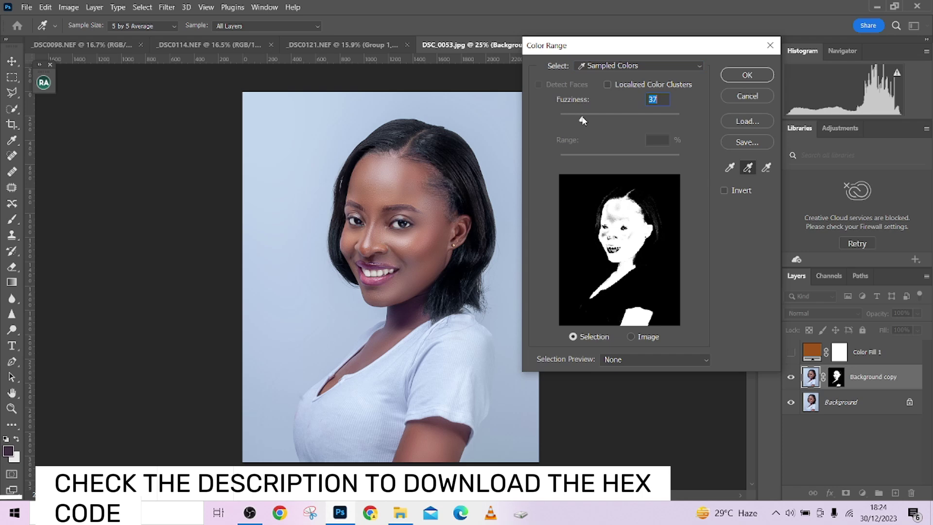
{"action": "left_click", "coordinate": [373, 197]}
{"action": "left_click", "coordinate": [382, 180]}
{"action": "left_click", "coordinate": [390, 172]}
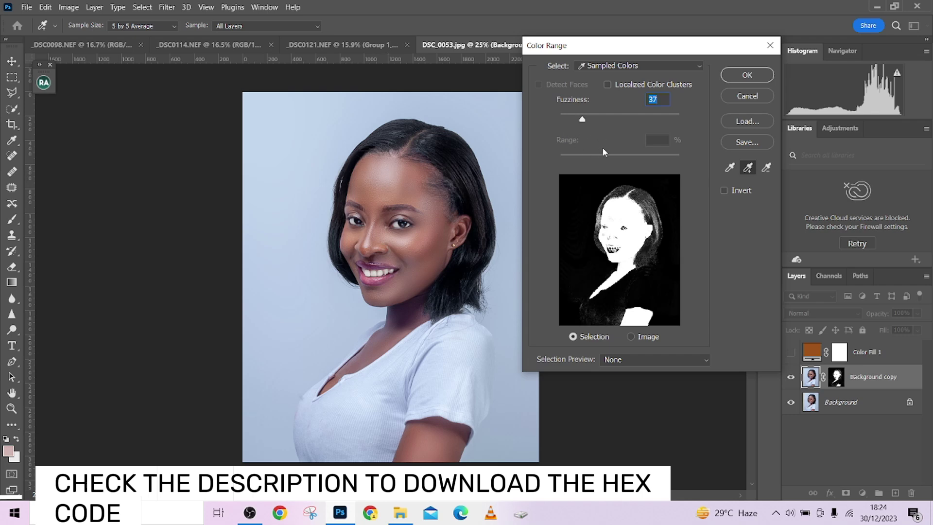
{"action": "left_click_drag", "start_coordinate": [582, 119], "coordinate": [576, 119]}
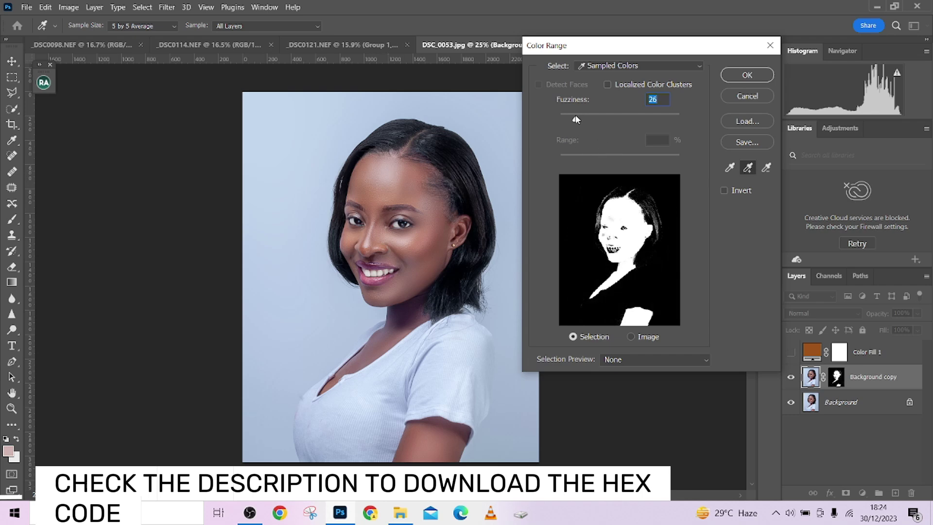
{"action": "left_click_drag", "start_coordinate": [576, 119], "coordinate": [573, 119]}
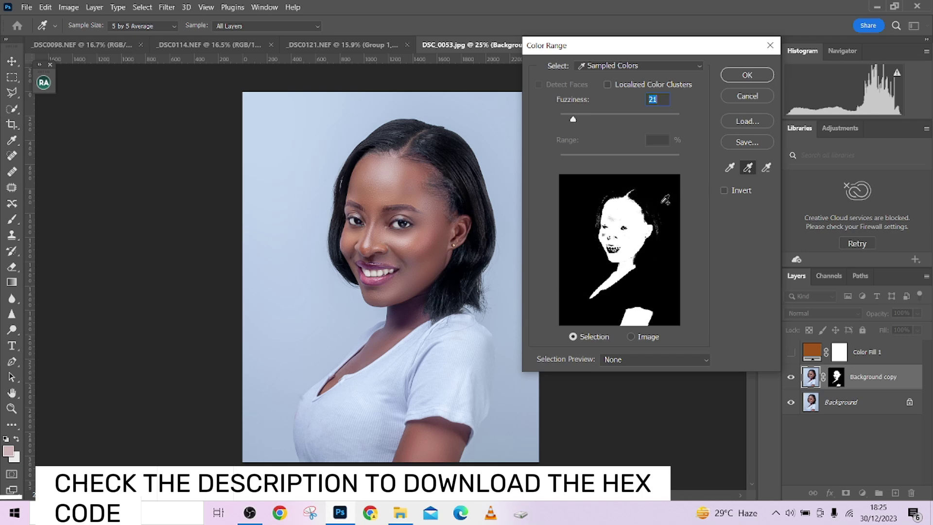
{"action": "left_click", "coordinate": [607, 234]}
{"action": "left_click", "coordinate": [747, 75]}
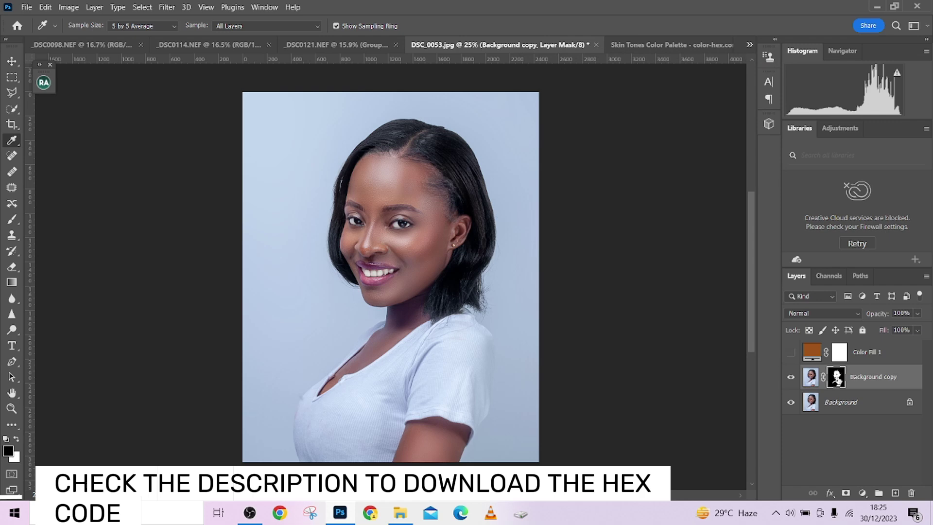
- Move the skin mask onto Color Fill 1, delete Background copy, and show the fill
{"action": "left_click_drag", "start_coordinate": [836, 379], "coordinate": [838, 354]}
{"action": "left_click_drag", "start_coordinate": [915, 376], "coordinate": [911, 493]}
{"action": "left_click", "coordinate": [790, 354]}
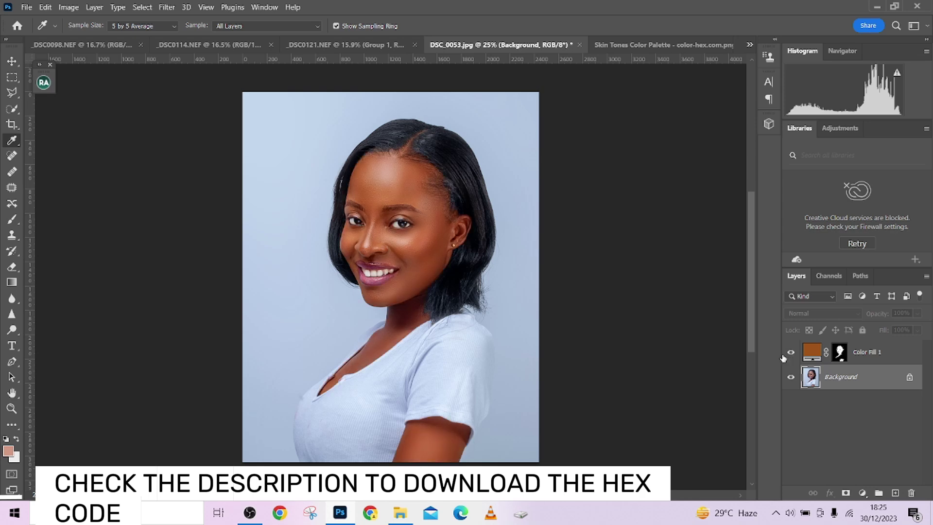
- Set Color Fill 1's opacity to 70% and compare it toggled off and on
{"action": "left_click", "coordinate": [897, 357]}
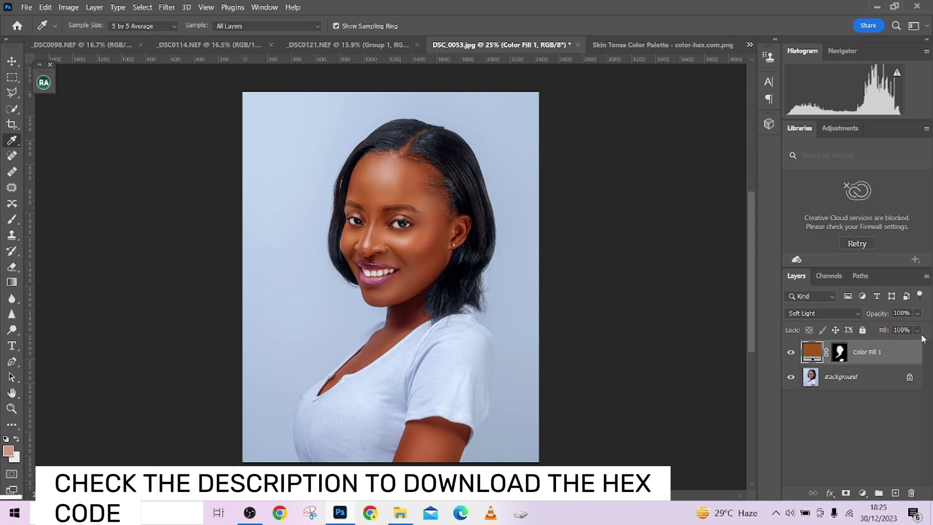
{"action": "left_click", "coordinate": [916, 314]}
{"action": "left_click", "coordinate": [894, 328]}
{"action": "left_click_drag", "start_coordinate": [896, 330], "coordinate": [898, 329]}
{"action": "left_click", "coordinate": [906, 315]}
{"action": "type", "text": "70"}
{"action": "left_click", "coordinate": [790, 353]}
{"action": "left_click", "coordinate": [790, 353]}
- Copy c68642 from the palette and apply it to the portrait's Color Fill 1
{"action": "left_click", "coordinate": [692, 44]}
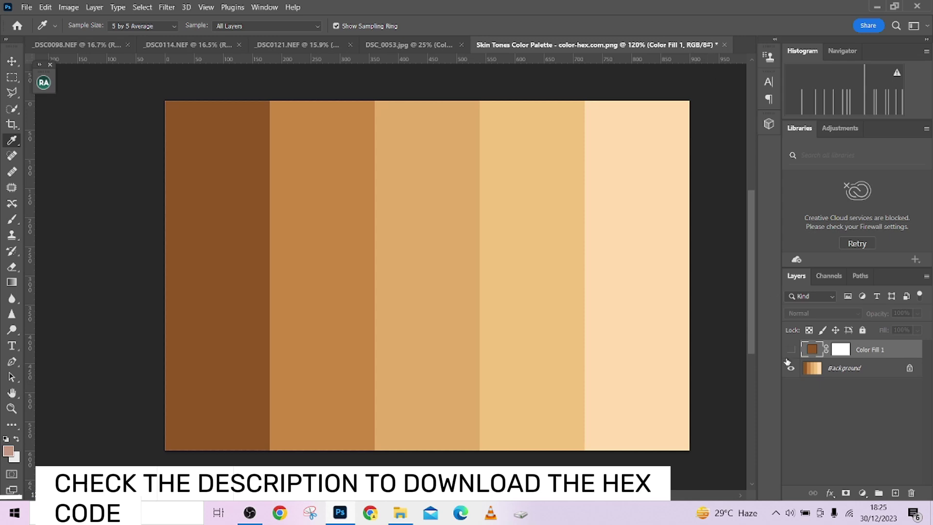
{"action": "double_click", "coordinate": [812, 349]}
{"action": "left_click", "coordinate": [354, 300]}
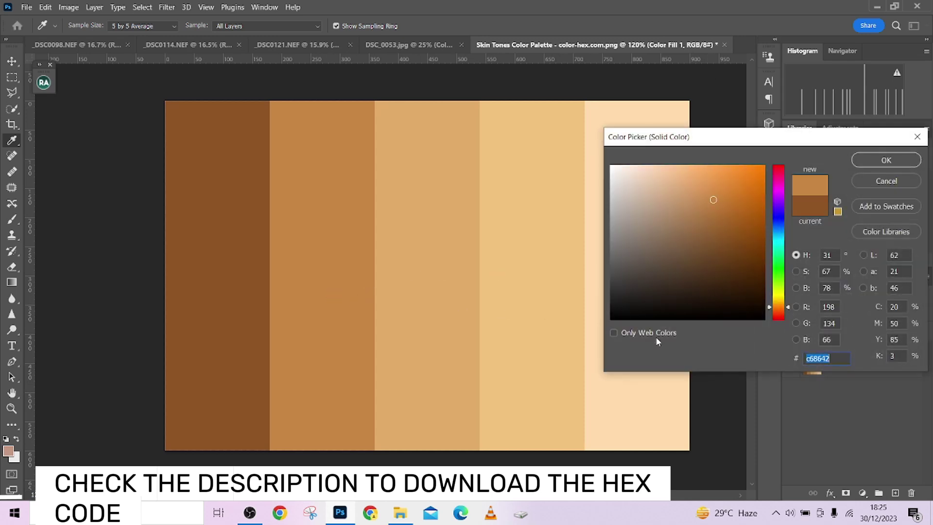
{"action": "right_click", "coordinate": [817, 358]}
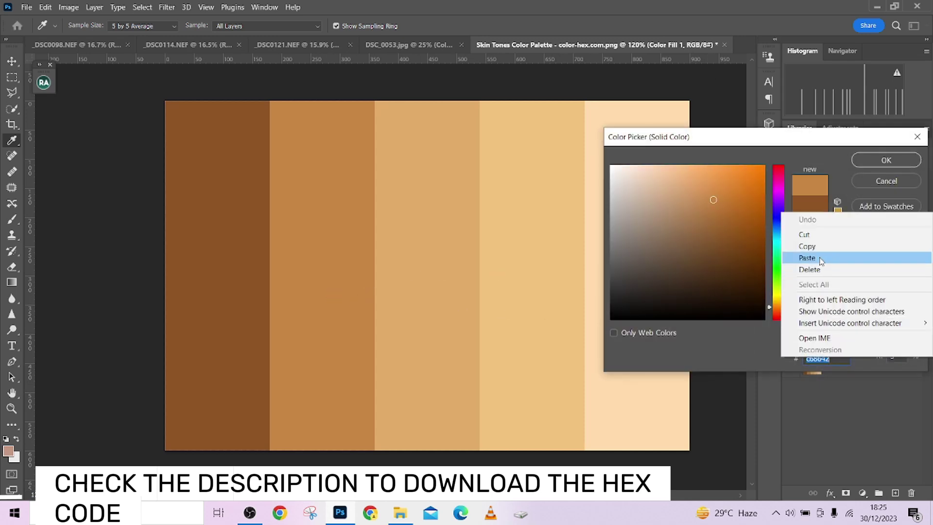
{"action": "left_click", "coordinate": [804, 243]}
{"action": "left_click", "coordinate": [867, 165]}
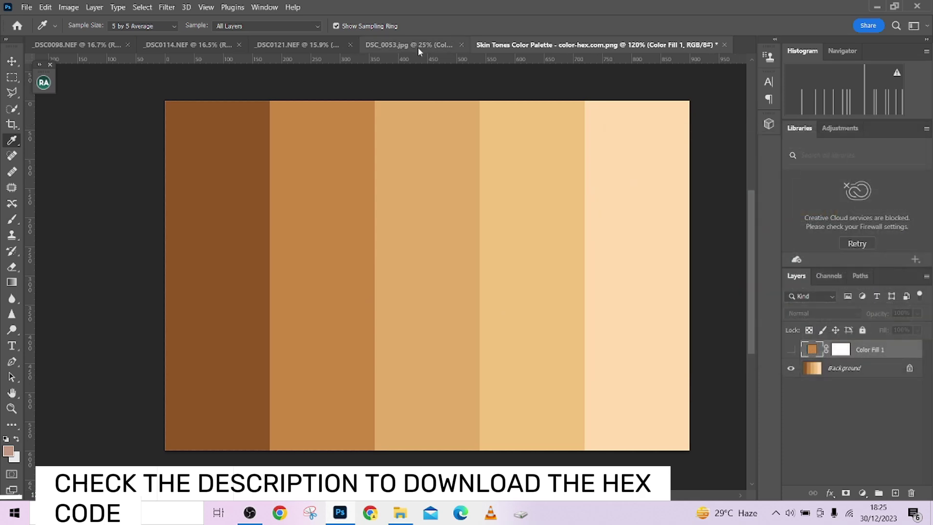
{"action": "left_click", "coordinate": [418, 44]}
{"action": "double_click", "coordinate": [812, 352]}
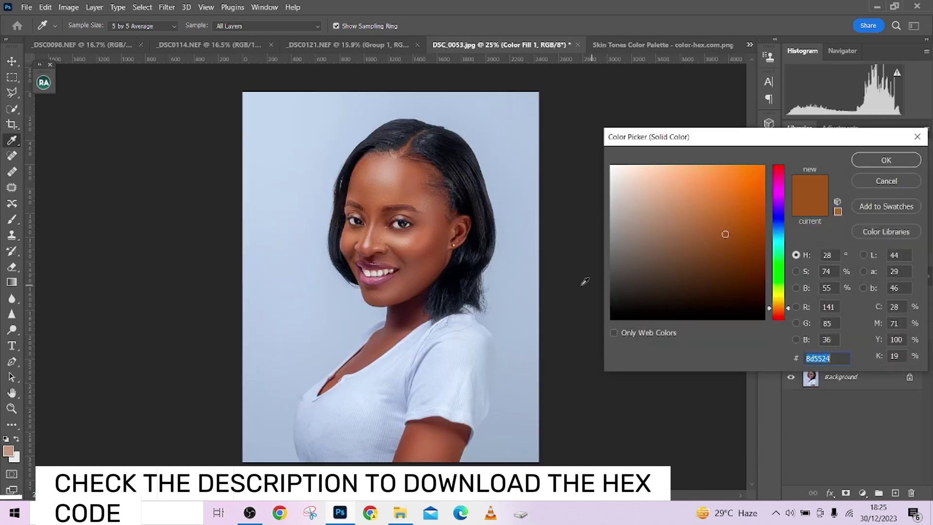
{"action": "type", "text": "c68642"}
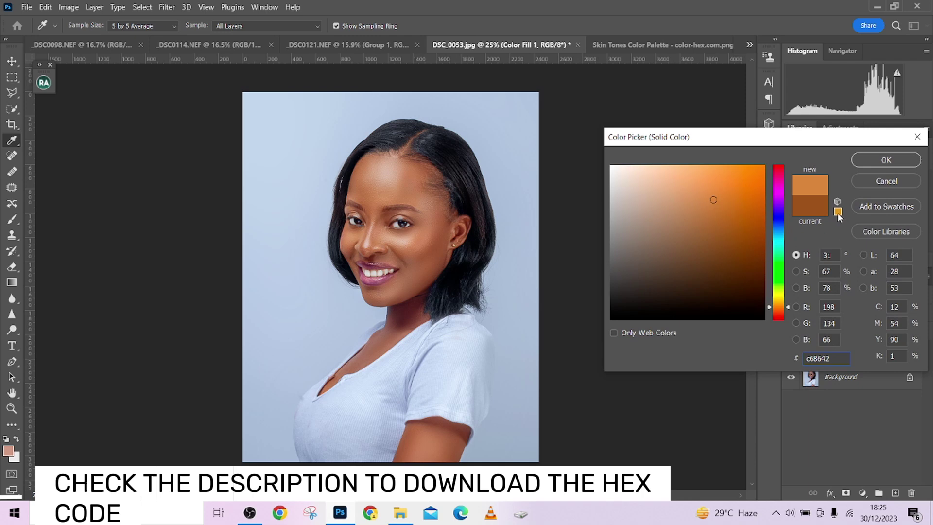
{"action": "left_click", "coordinate": [885, 160]}
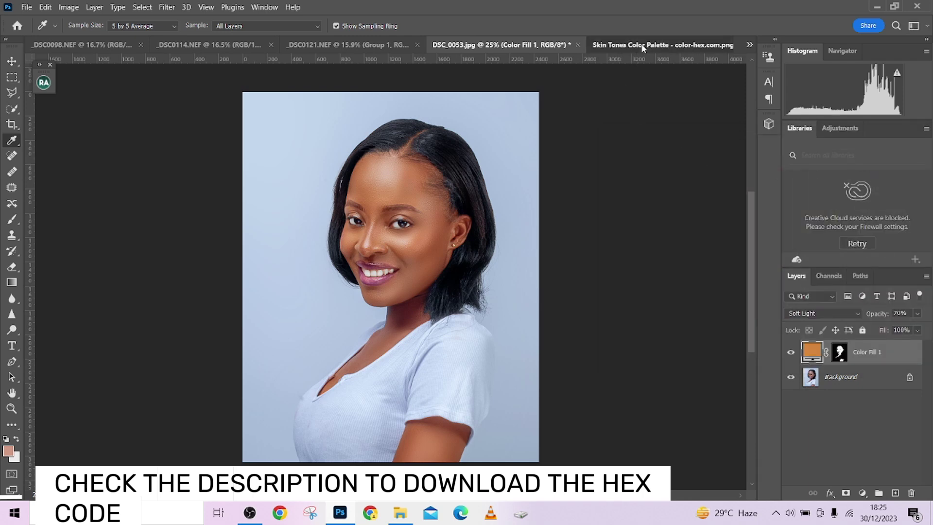
- Copy the light peach ffdbac from the palette and apply it to the portrait's fill
{"action": "left_click", "coordinate": [662, 44]}
{"action": "double_click", "coordinate": [811, 350]}
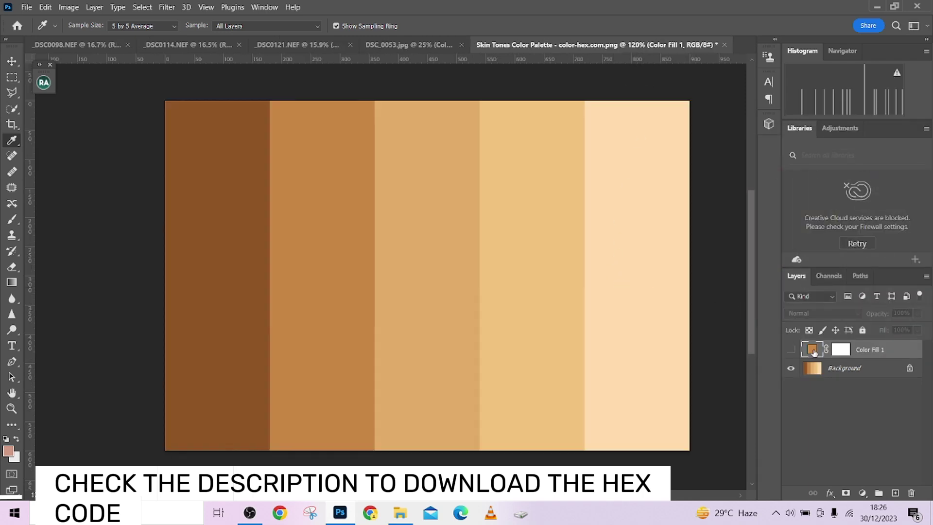
{"action": "left_click", "coordinate": [648, 398]}
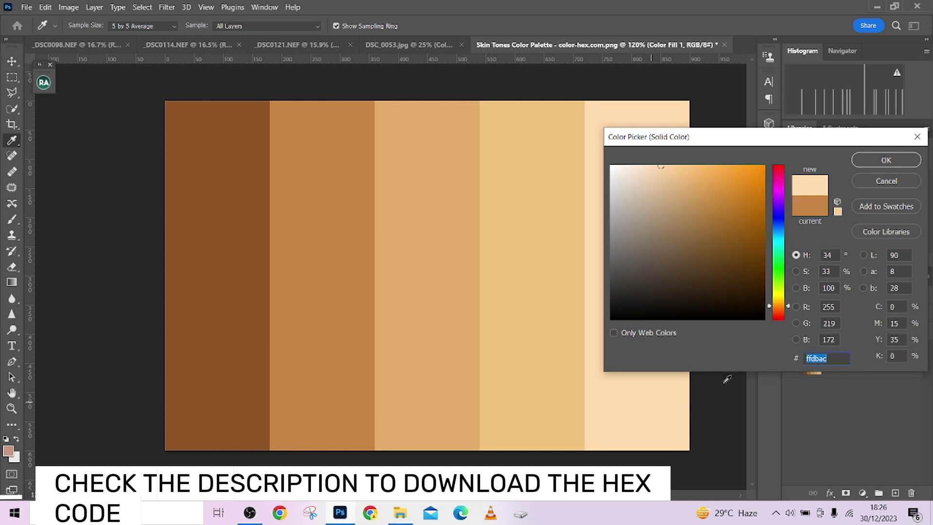
{"action": "right_click", "coordinate": [821, 357]}
{"action": "left_click", "coordinate": [821, 247]}
{"action": "left_click", "coordinate": [886, 154]}
{"action": "left_click", "coordinate": [409, 44]}
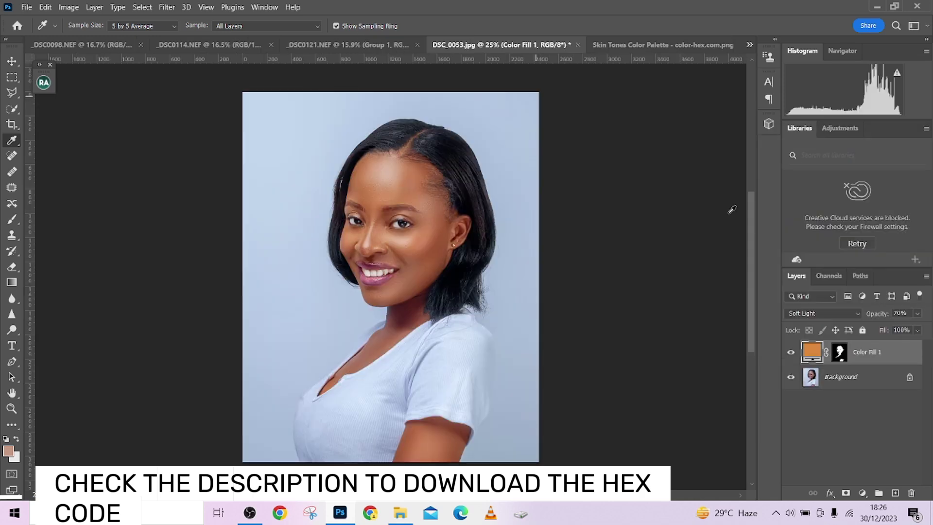
{"action": "double_click", "coordinate": [814, 352]}
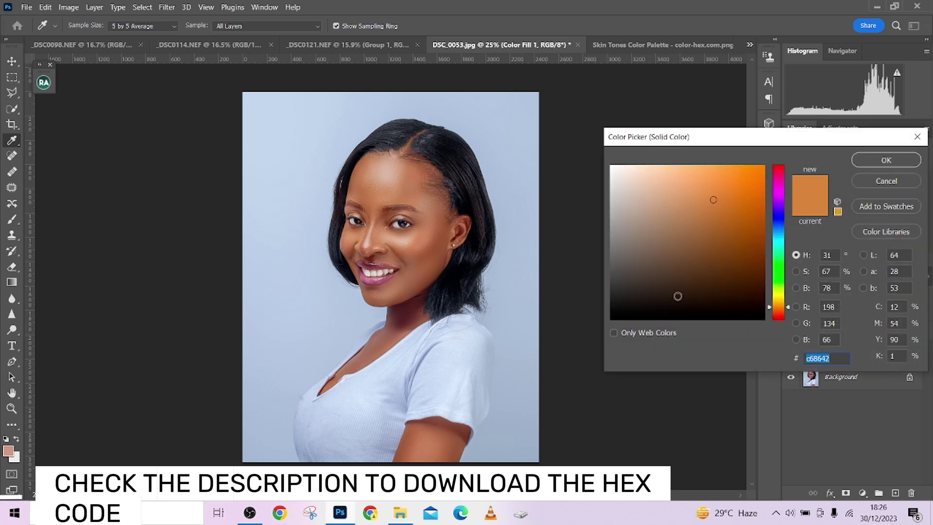
{"action": "key", "text": "ctrl+v"}
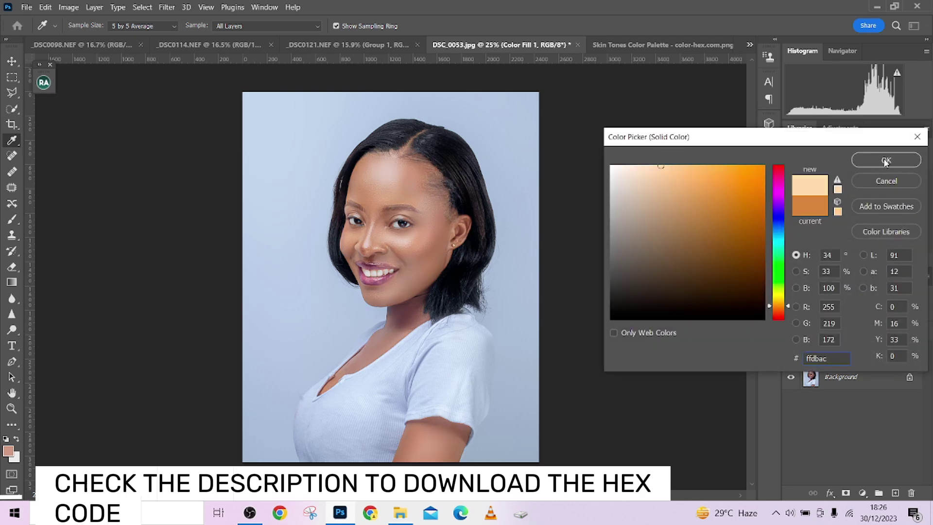
{"action": "left_click", "coordinate": [885, 161]}
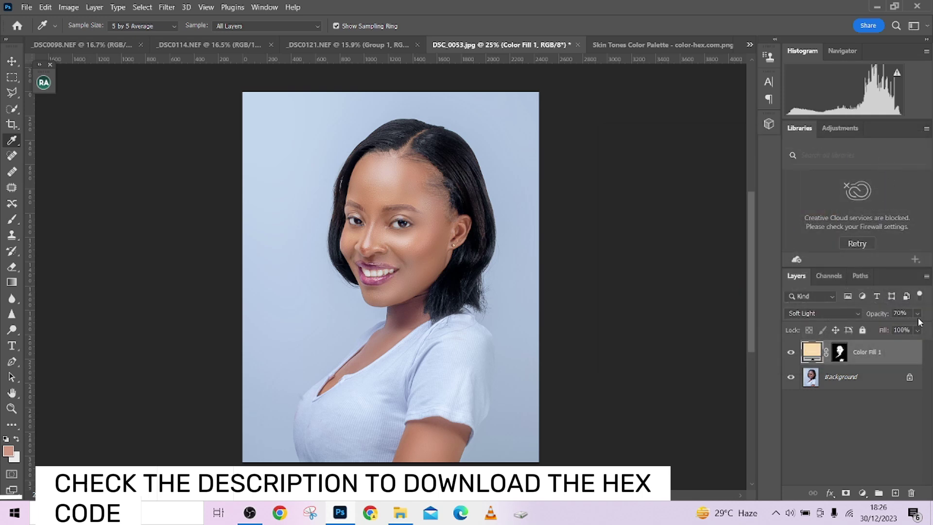
- Lower the fill layer's Fill to 55% and compare it toggled off and on
{"action": "left_click", "coordinate": [917, 330]}
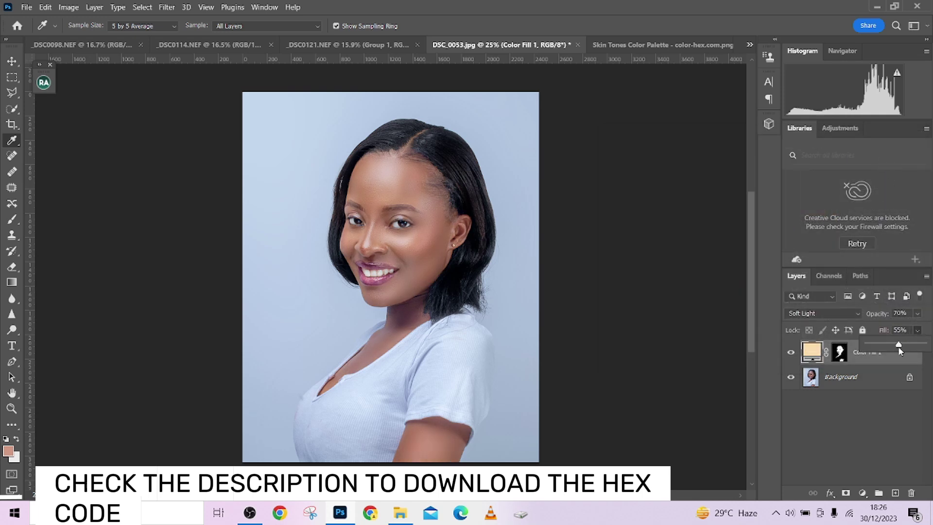
{"action": "left_click", "coordinate": [791, 353]}
{"action": "left_click", "coordinate": [792, 354]}
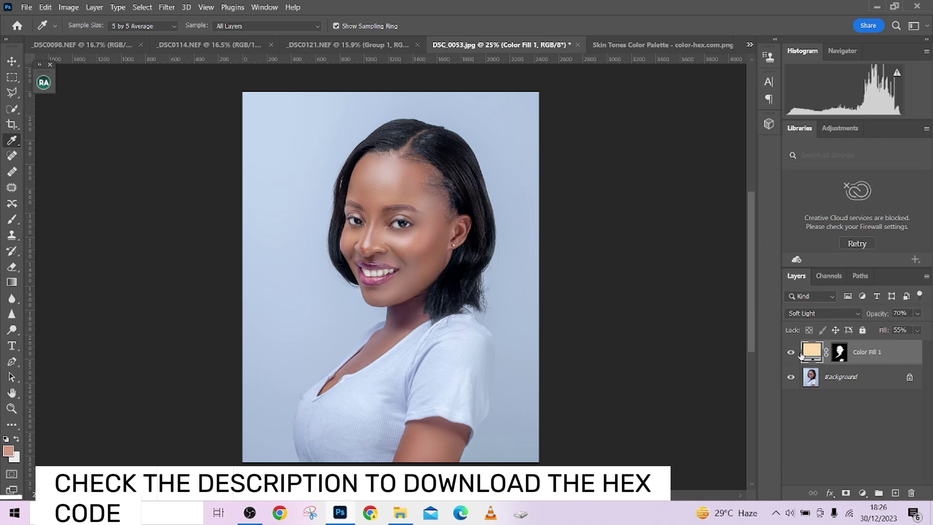
- Sample the dark brown 8d5524 in the palette and apply it to the portrait's Color Fill 1
{"action": "left_click", "coordinate": [638, 48]}
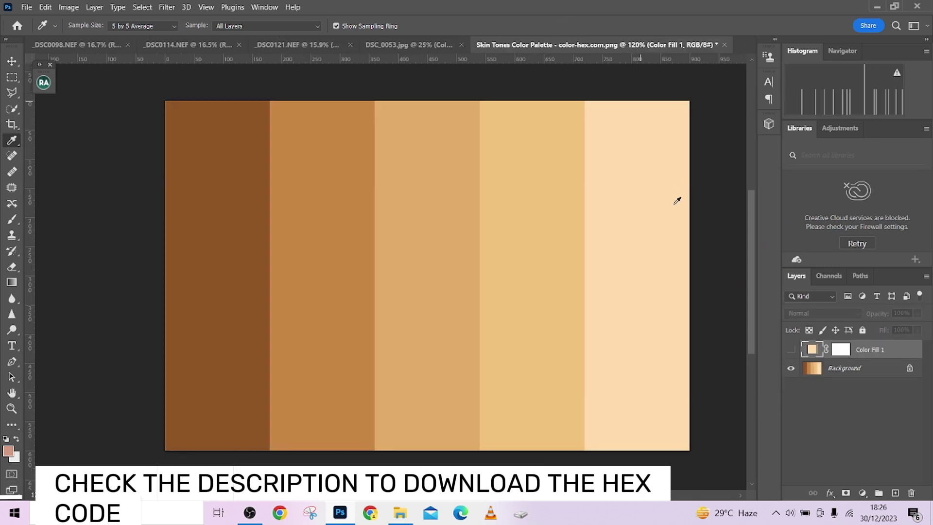
{"action": "double_click", "coordinate": [810, 351]}
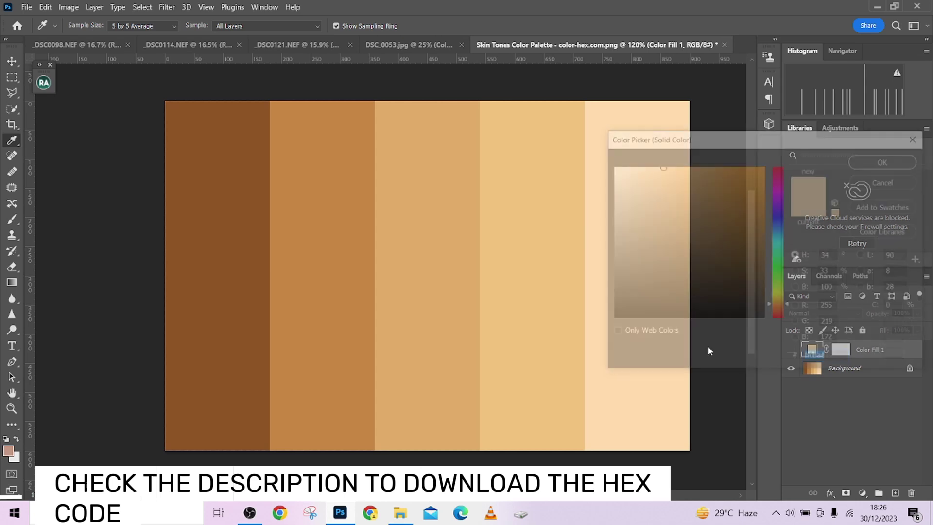
{"action": "left_click", "coordinate": [214, 314]}
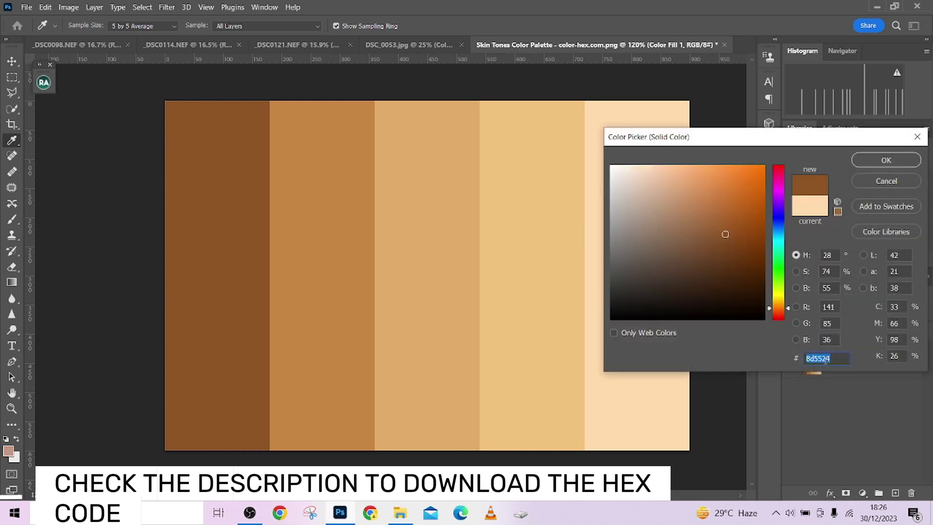
{"action": "left_click", "coordinate": [886, 160]}
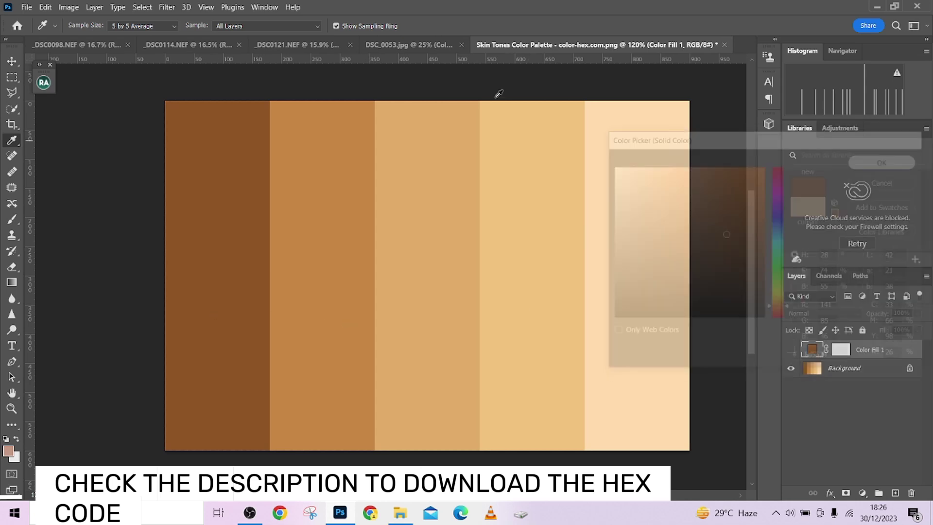
{"action": "left_click", "coordinate": [415, 44]}
{"action": "double_click", "coordinate": [813, 356]}
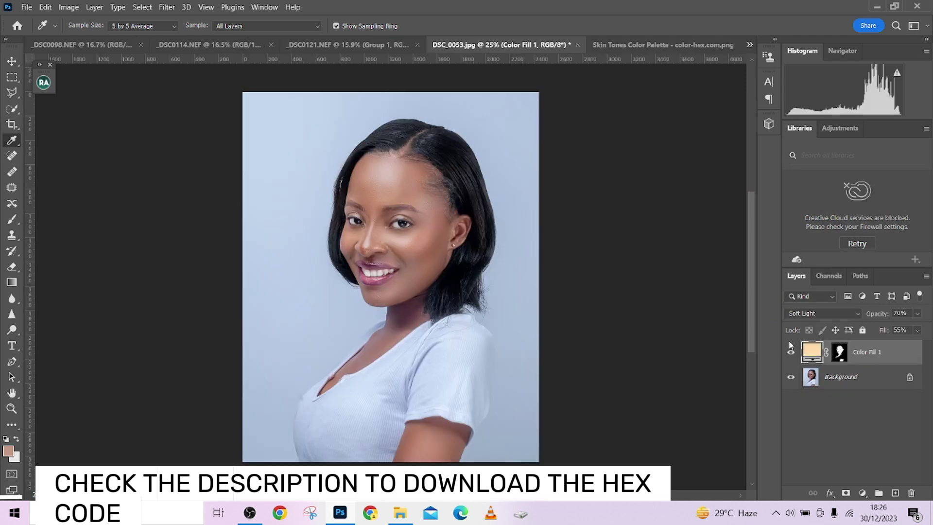
{"action": "key", "text": "ctrl+v"}
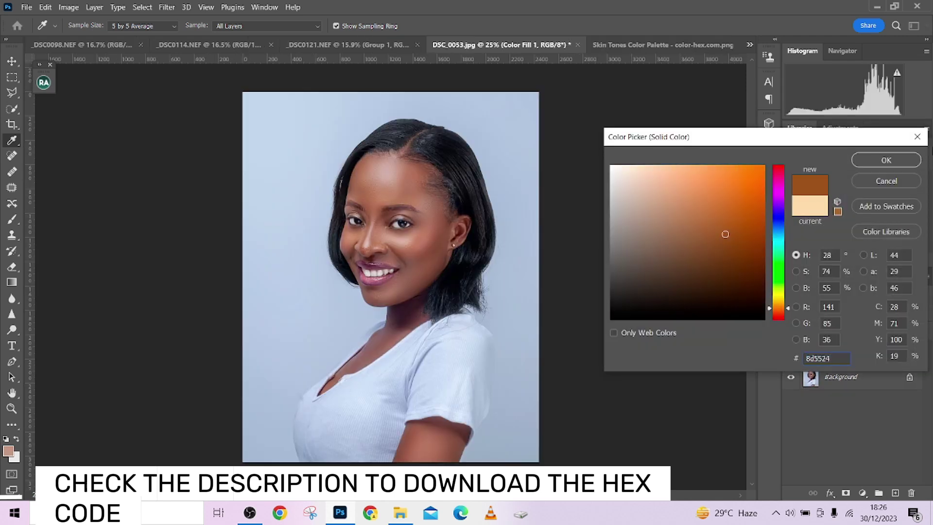
{"action": "left_click", "coordinate": [884, 161]}
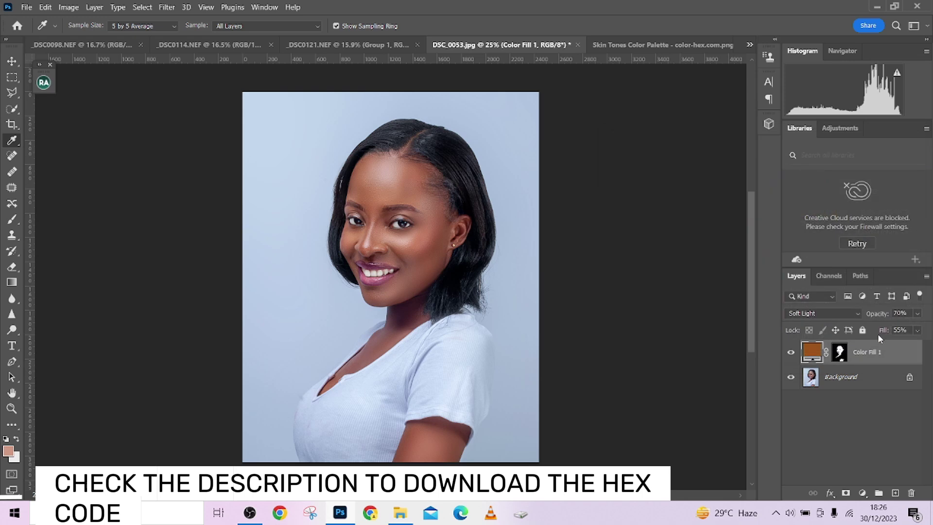
- Raise the fill layer's Fill from 55% to 100% and compare it toggled off and on
{"action": "left_click_drag", "start_coordinate": [880, 335], "coordinate": [930, 339]}
{"action": "left_click", "coordinate": [790, 353]}
{"action": "left_click", "coordinate": [791, 354]}
{"action": "left_click", "coordinate": [790, 354]}
{"action": "left_click", "coordinate": [791, 355]}
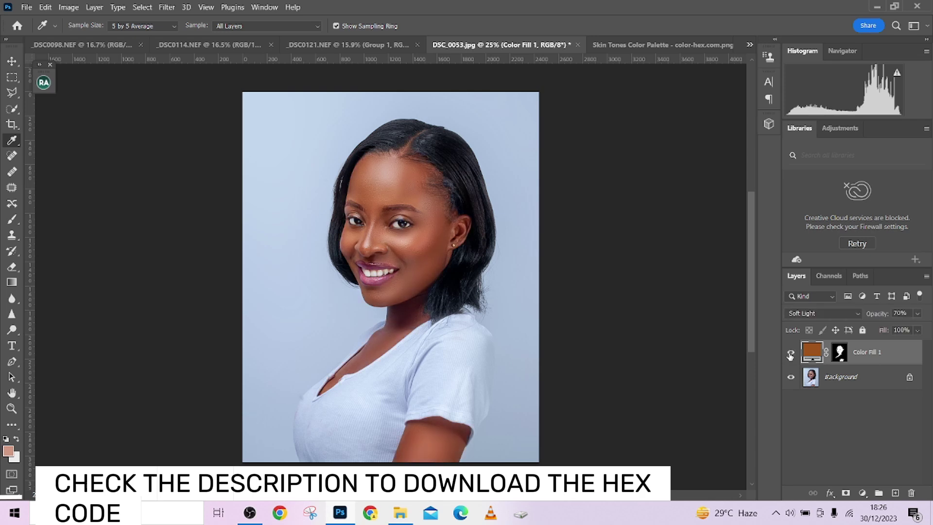